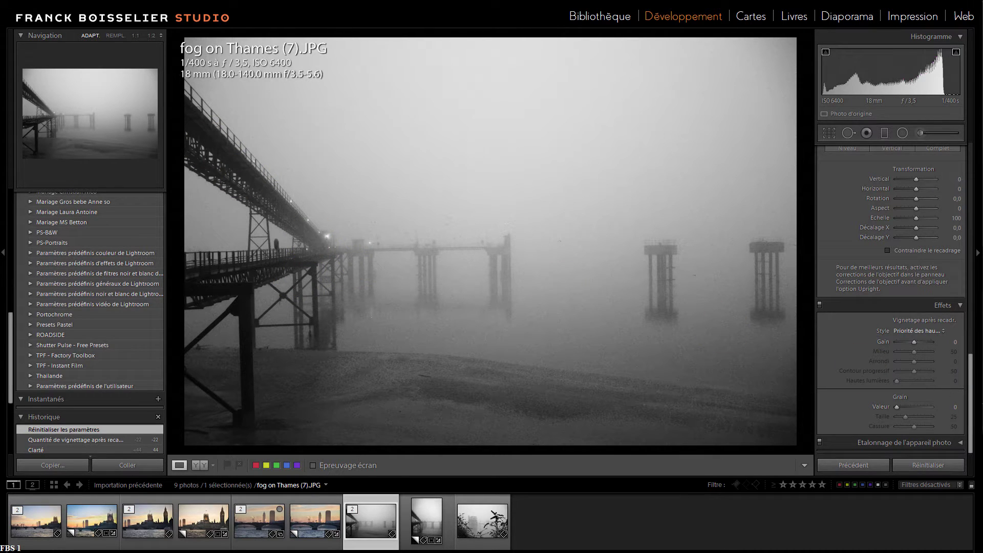
mouse_move(333, 211)
mouse_down()
mouse_move(322, 259)
mouse_move(406, 285)
mouse_move(411, 214)
mouse_move(330, 207)
mouse_move(318, 255)
mouse_move(358, 283)
mouse_move(355, 244)
mouse_up()
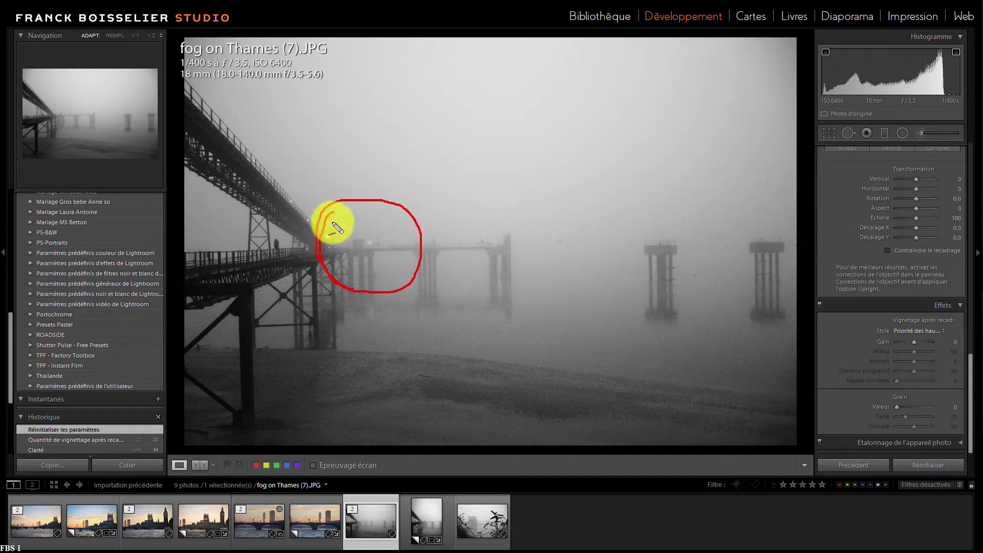
mouse_move(220, 163)
mouse_down()
mouse_move(339, 253)
mouse_move(485, 258)
mouse_up()
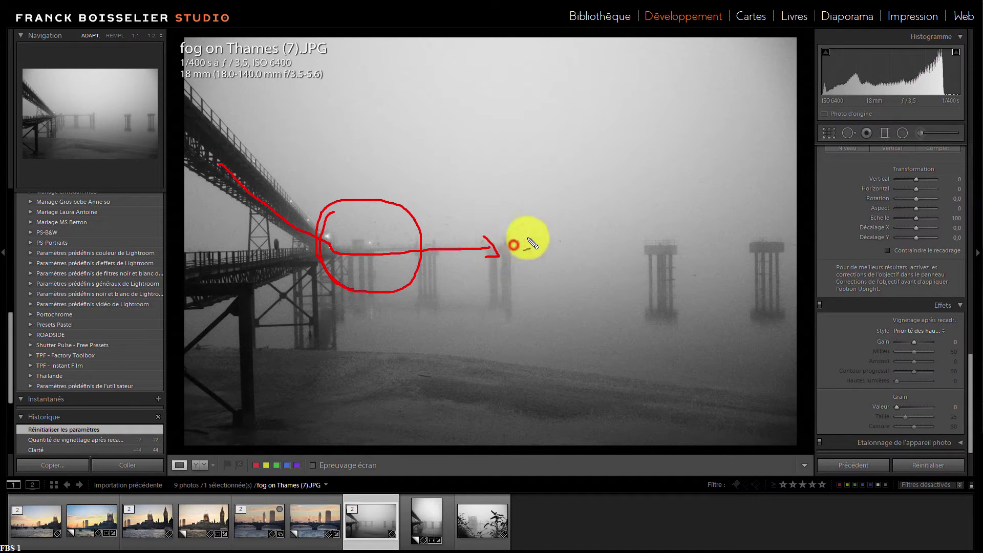
mouse_move(521, 229)
mouse_down()
mouse_move(639, 229)
mouse_move(648, 247)
mouse_move(710, 220)
mouse_move(755, 236)
mouse_up()
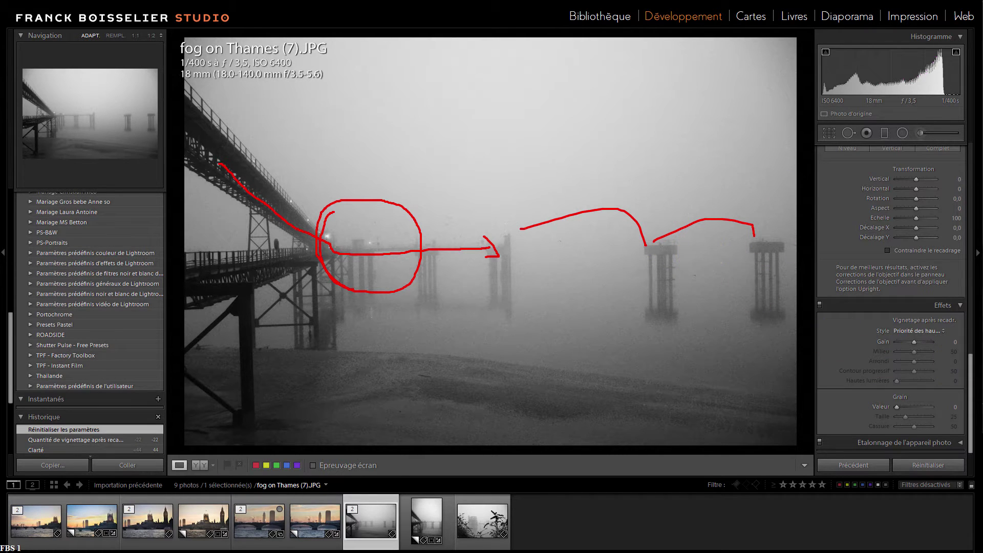
key(Escape)
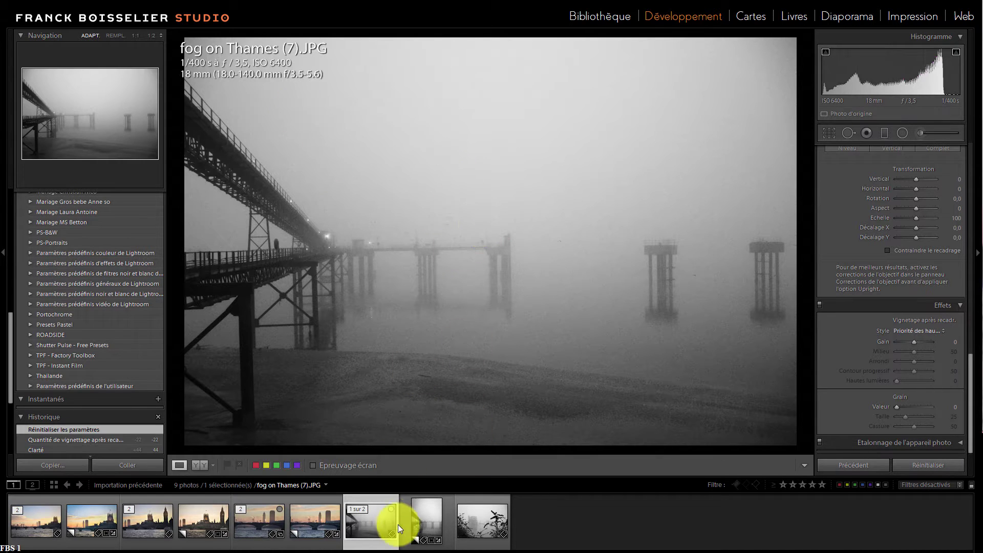
Open the portrait-cropped virtual copy (Copie 1) of fog on Thames (7).JPG
click(420, 523)
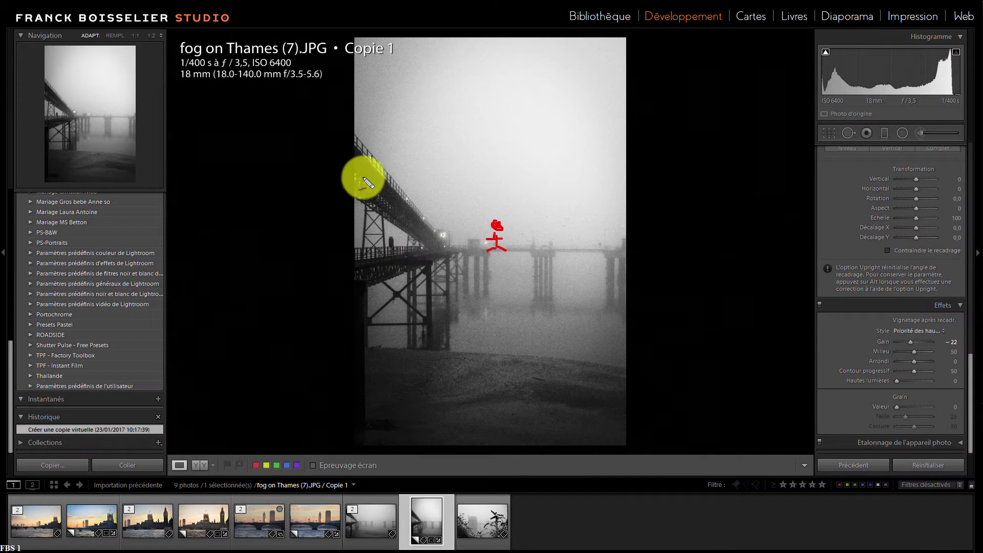
drag(365, 181, 431, 233)
drag(370, 270, 451, 257)
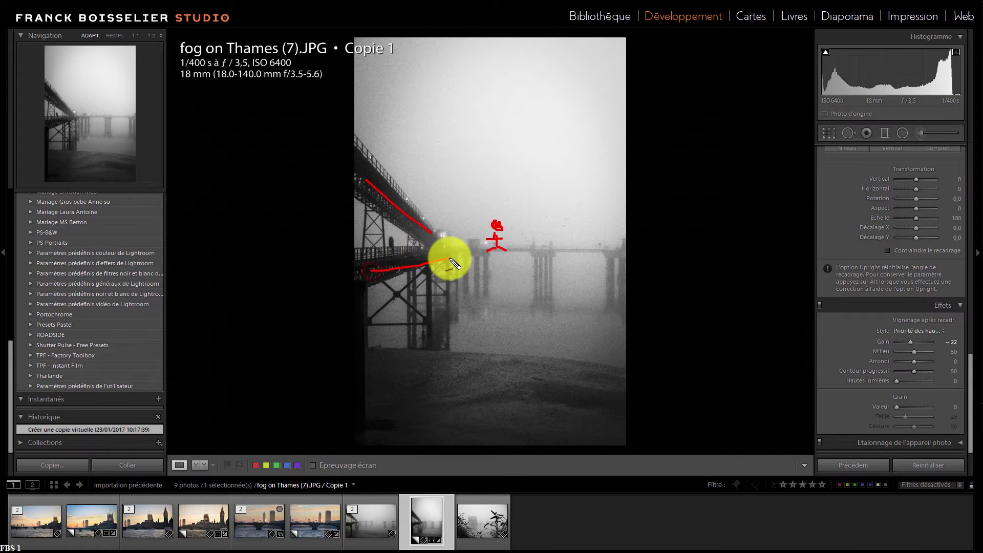
mouse_move(430, 335)
mouse_down()
mouse_move(429, 283)
mouse_move(441, 263)
mouse_up()
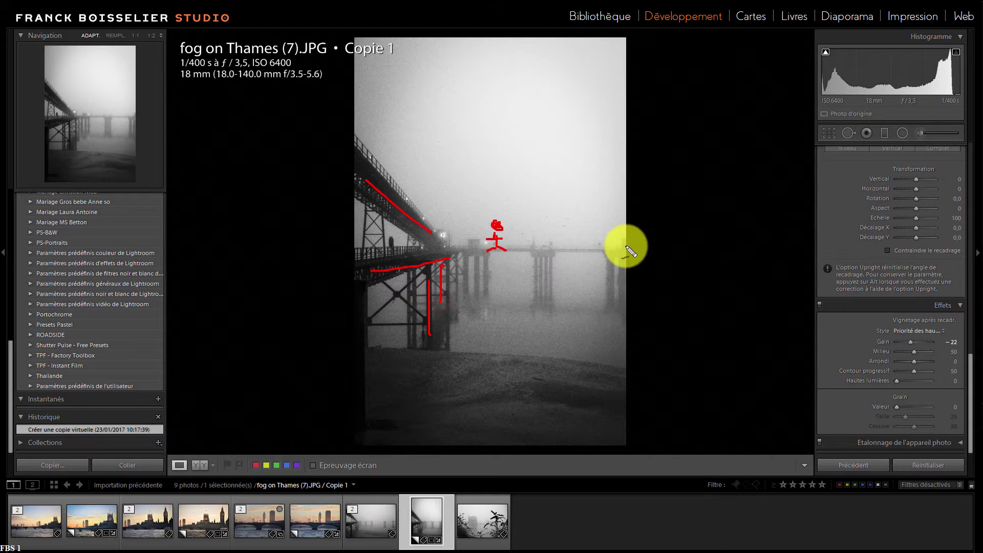
drag(620, 248, 556, 253)
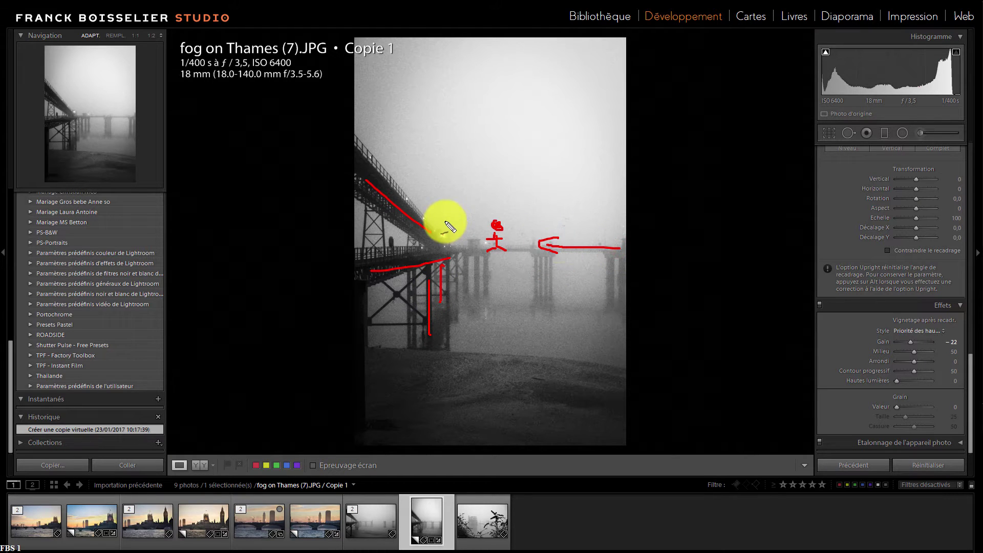
mouse_move(429, 240)
mouse_down()
mouse_move(453, 257)
mouse_move(433, 268)
mouse_up()
mouse_move(483, 211)
mouse_down()
mouse_move(470, 264)
mouse_move(507, 269)
mouse_move(517, 242)
mouse_move(507, 209)
mouse_move(470, 222)
mouse_up()
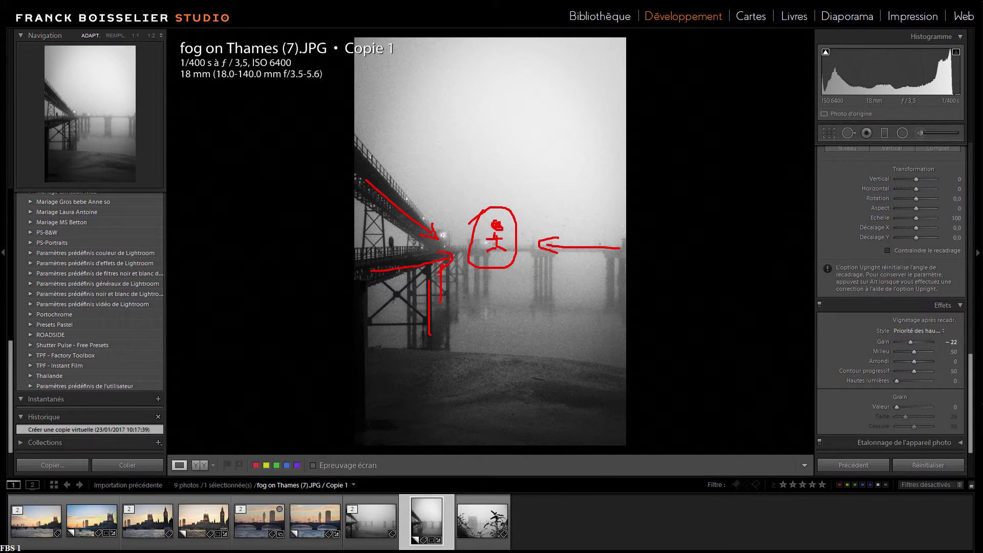
key(Escape)
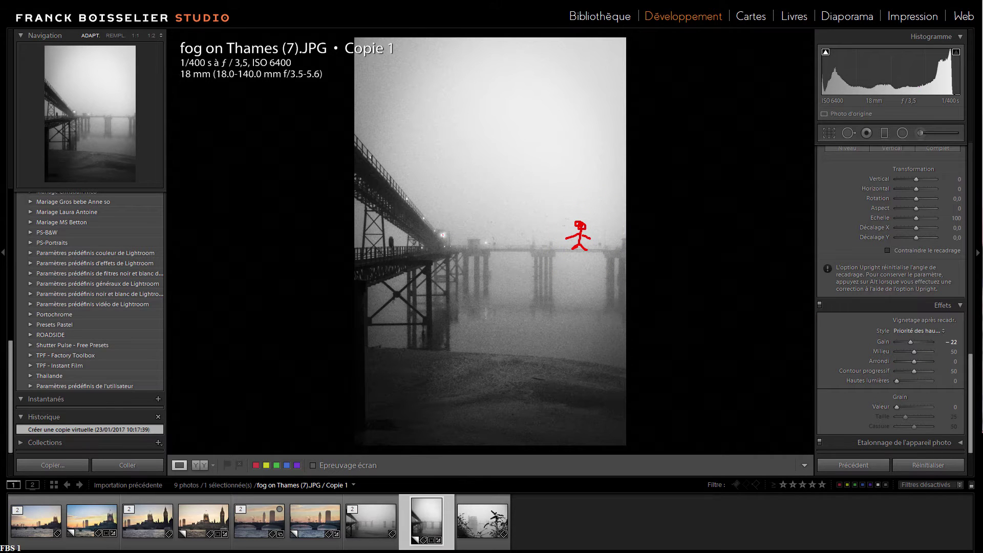
drag(372, 284, 441, 262)
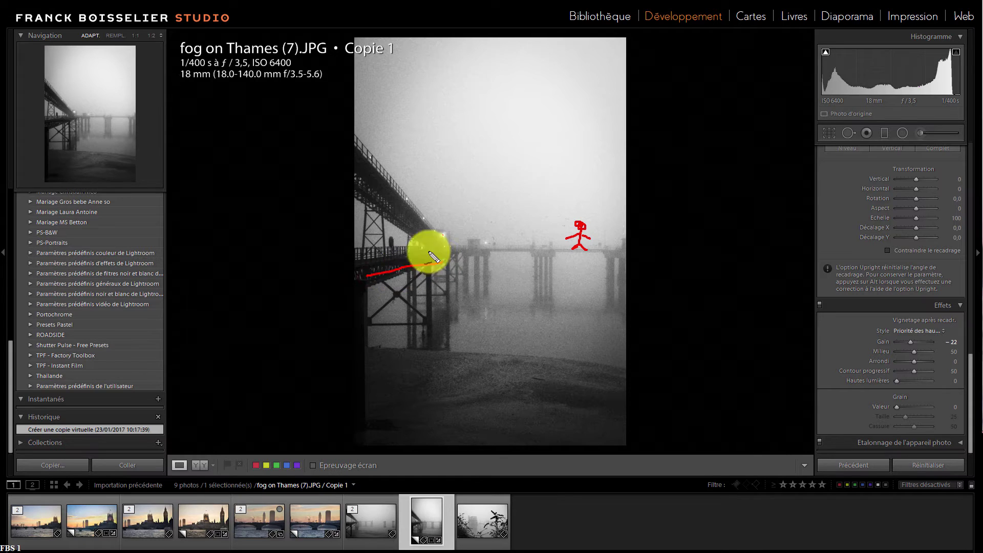
mouse_move(382, 192)
mouse_down()
mouse_move(437, 246)
mouse_move(553, 250)
mouse_up()
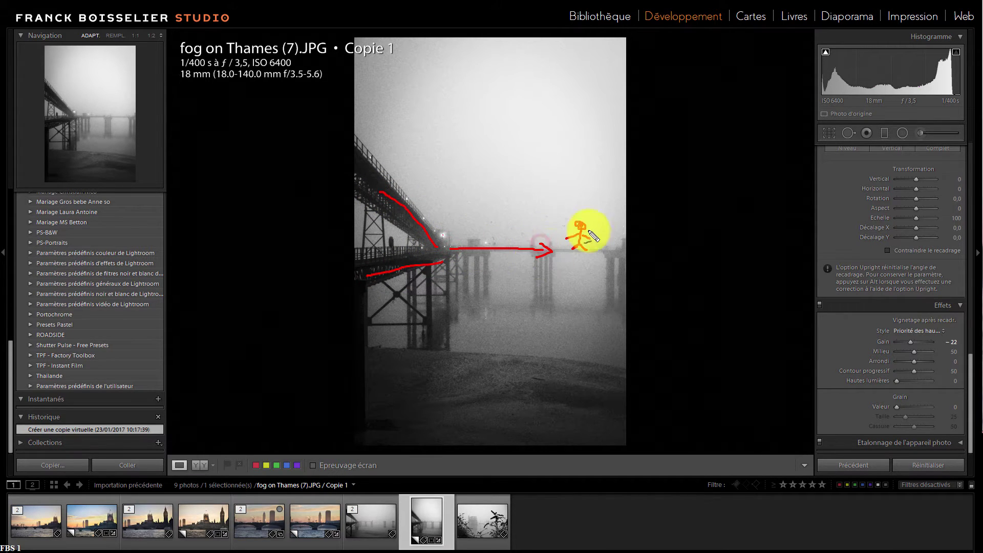
mouse_move(582, 214)
mouse_down()
mouse_move(554, 241)
mouse_move(581, 273)
mouse_move(606, 246)
mouse_move(601, 211)
mouse_move(574, 218)
mouse_move(597, 270)
mouse_up()
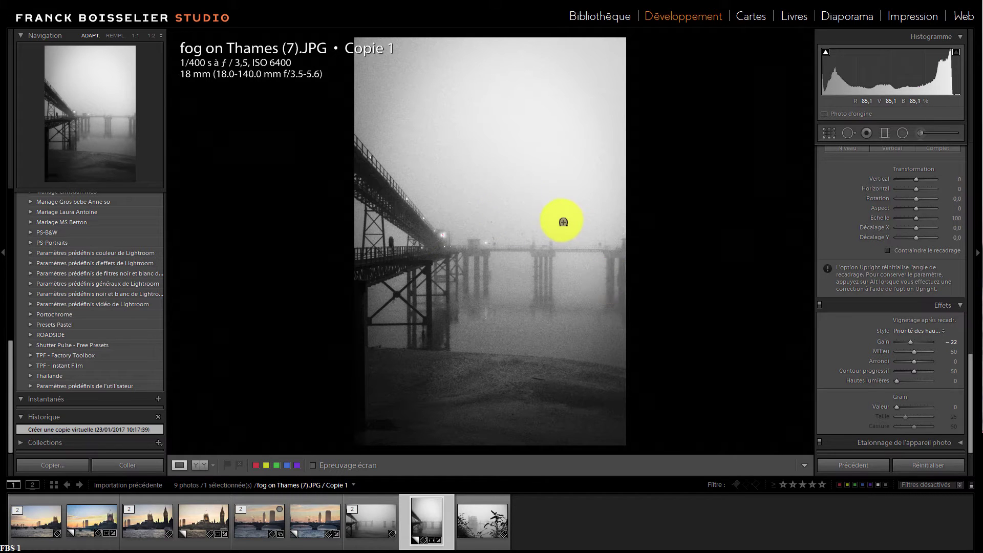
Examine the distant pier and its pillars at 1:1 magnification, then return to the full-frame view
click(567, 229)
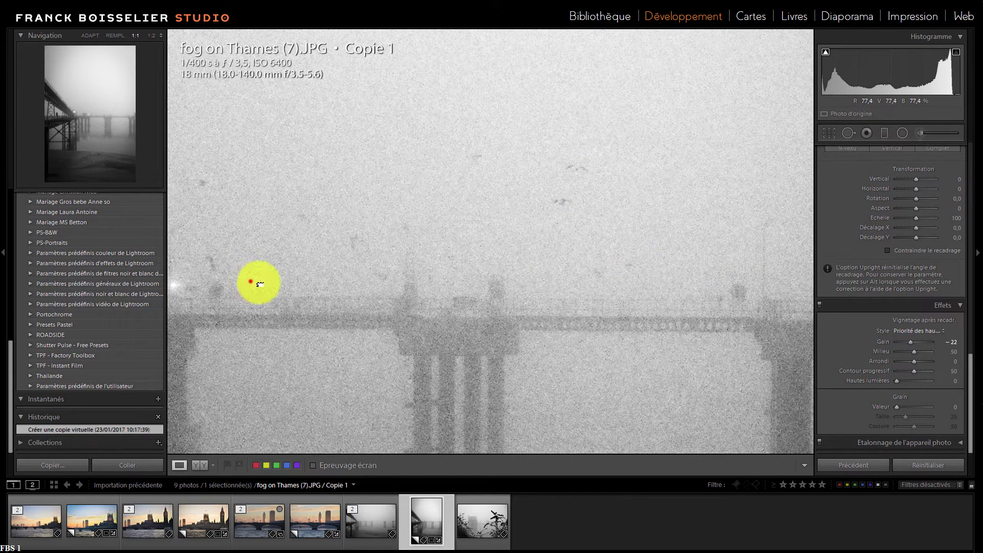
drag(250, 281, 451, 247)
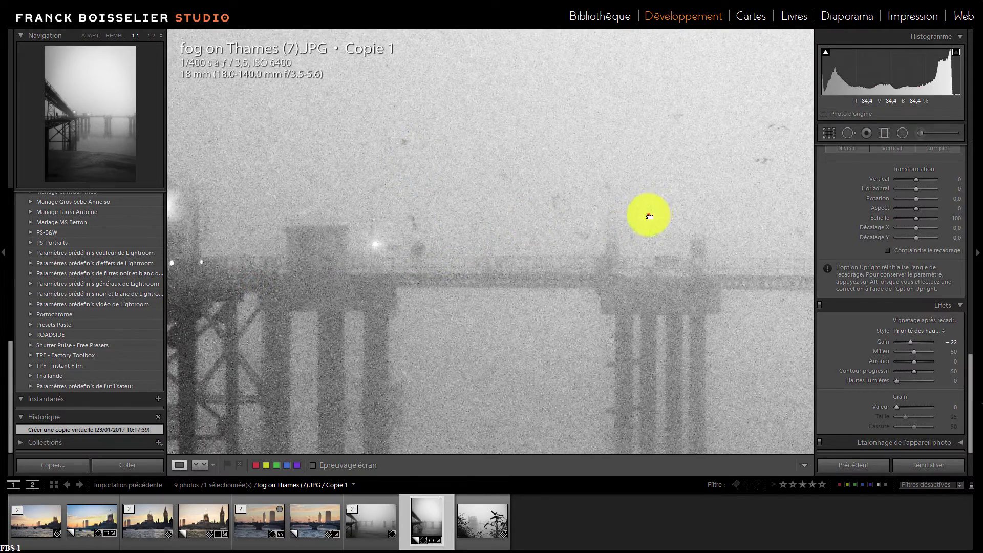
drag(649, 215, 609, 207)
drag(564, 362, 577, 266)
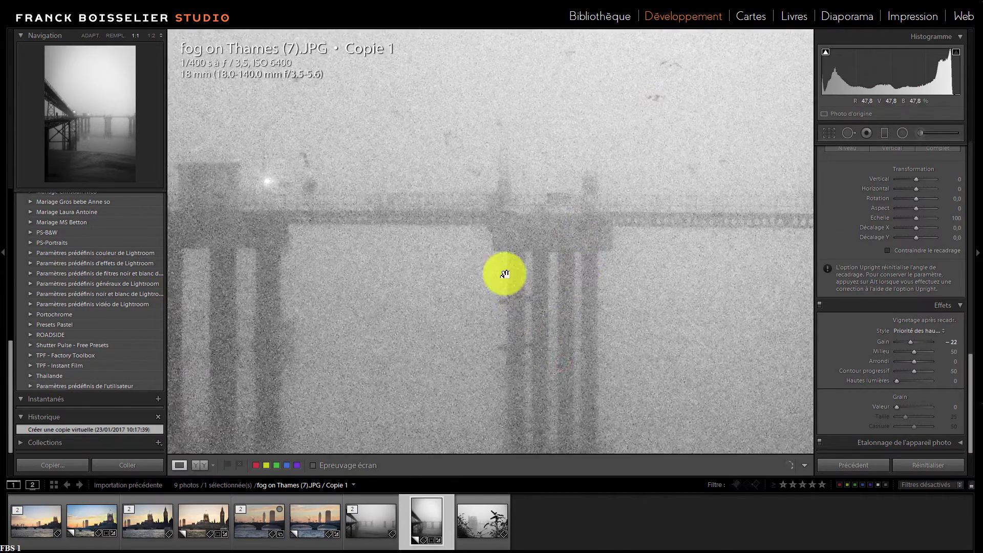
drag(496, 264, 517, 337)
click(511, 300)
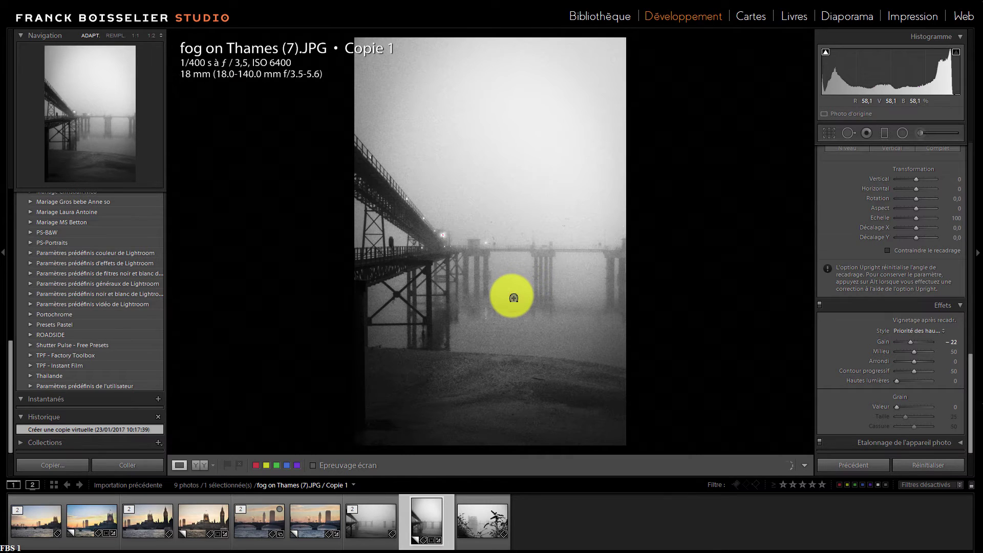
click(567, 221)
click(508, 331)
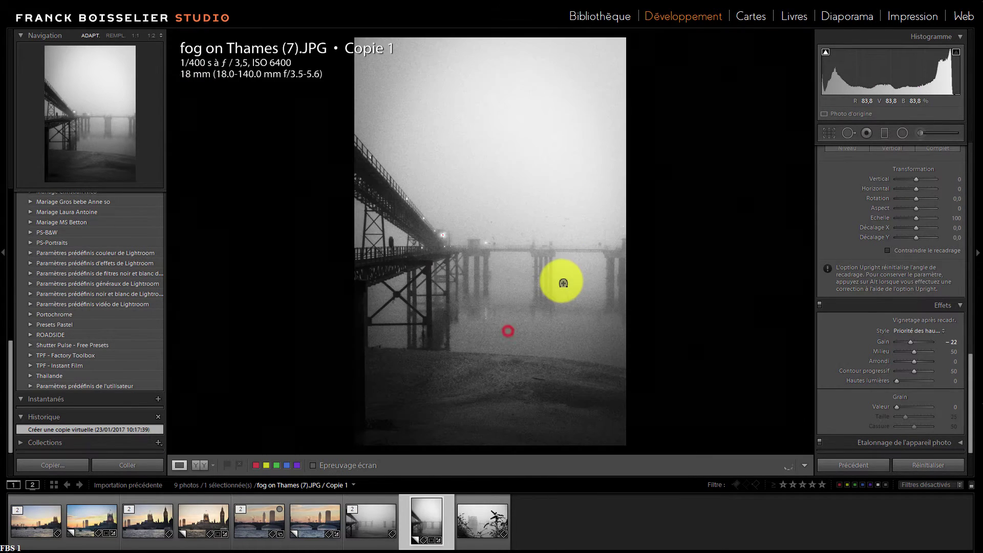
Open fog on Thames (8 bis).jpg and examine the stilt building at 1:1 magnification
click(490, 518)
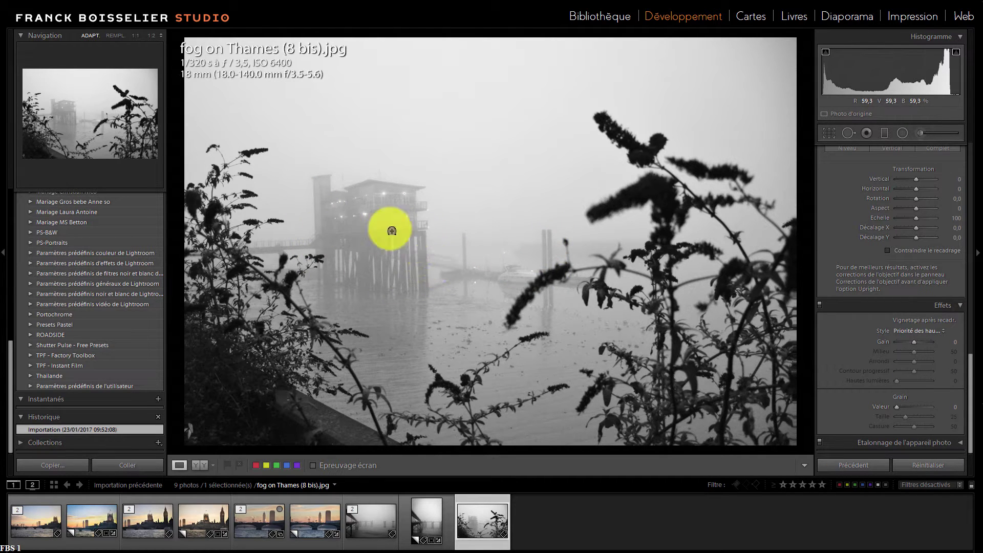
click(366, 225)
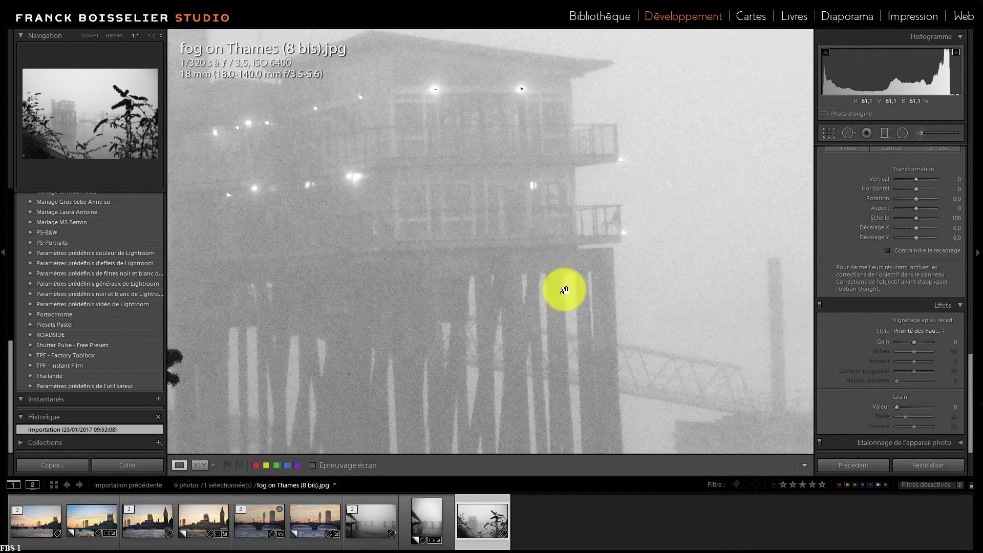
click(508, 287)
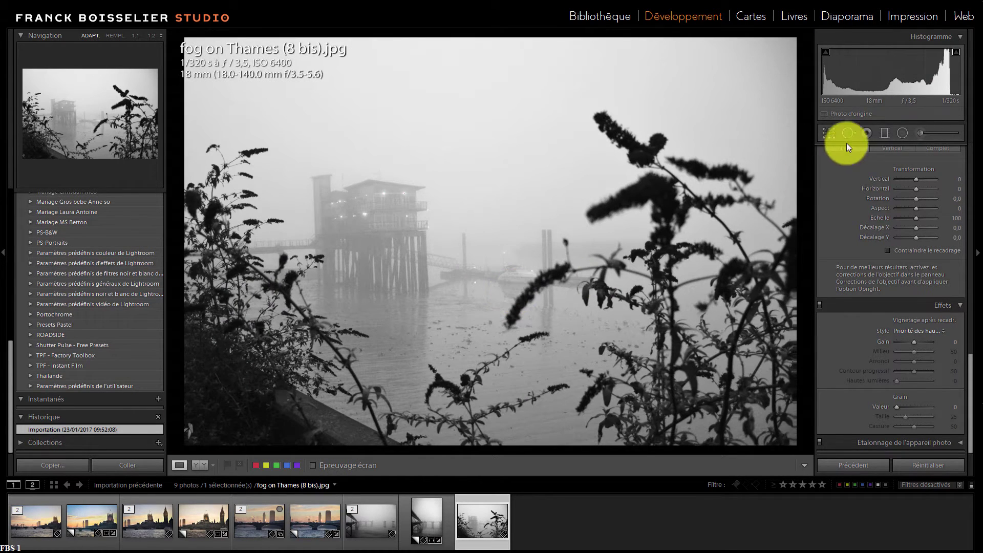
Straighten the photo with a crop angle of 2.39 and check the stilt building at 1:1 magnification
key(r)
drag(803, 206, 806, 221)
key(Return)
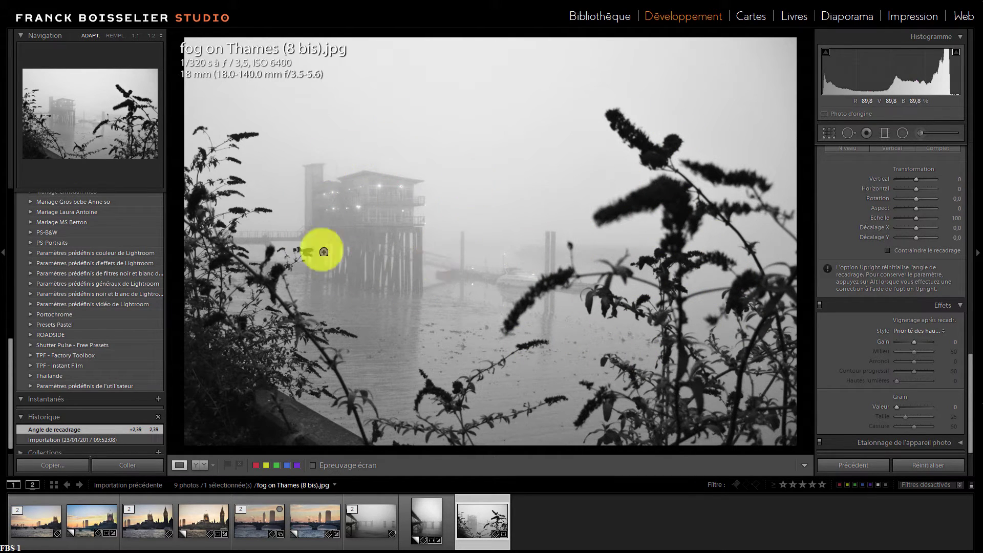
click(378, 199)
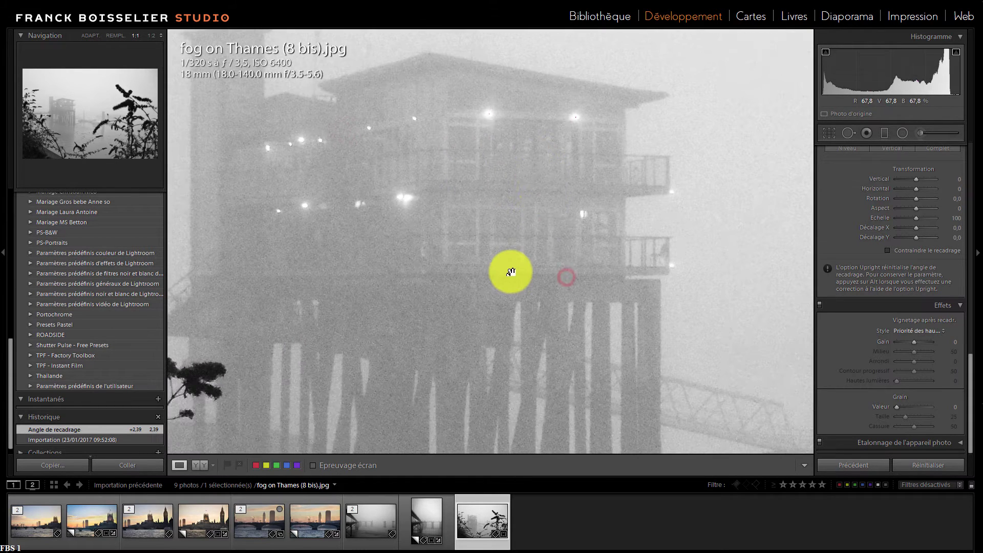
click(510, 272)
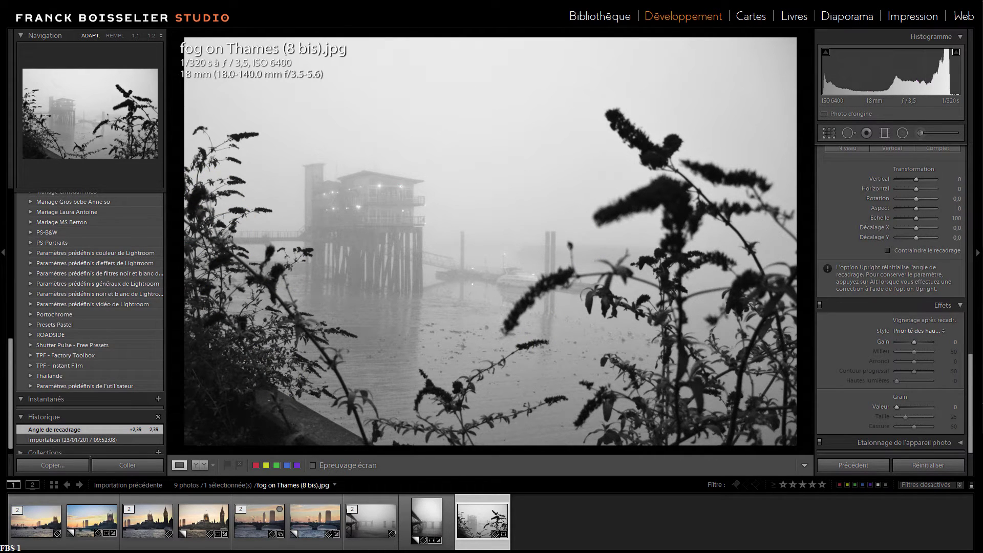
drag(186, 182, 405, 442)
mouse_move(285, 431)
mouse_down()
mouse_move(268, 432)
mouse_move(246, 388)
mouse_move(253, 300)
mouse_move(199, 258)
mouse_move(171, 256)
mouse_up()
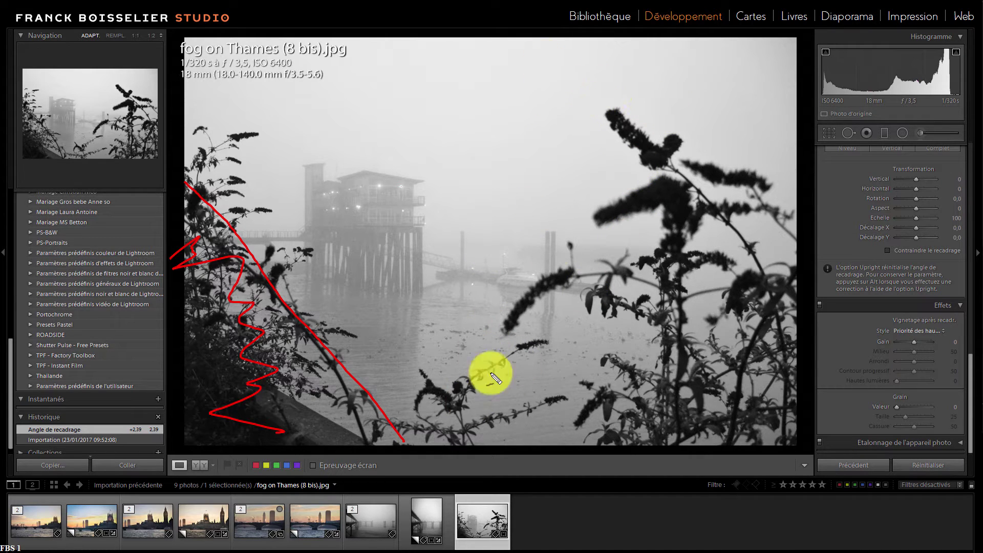
mouse_move(572, 189)
mouse_down()
mouse_move(447, 461)
mouse_move(640, 38)
mouse_move(732, 61)
mouse_up()
mouse_move(649, 140)
mouse_down()
mouse_move(666, 320)
mouse_move(693, 360)
mouse_move(725, 311)
mouse_move(646, 315)
mouse_move(610, 278)
mouse_move(695, 313)
mouse_move(750, 264)
mouse_move(762, 234)
mouse_move(706, 264)
mouse_move(581, 292)
mouse_move(559, 305)
mouse_move(648, 154)
mouse_move(675, 174)
mouse_move(742, 383)
mouse_move(679, 372)
mouse_move(644, 390)
mouse_move(601, 392)
mouse_move(654, 401)
mouse_up()
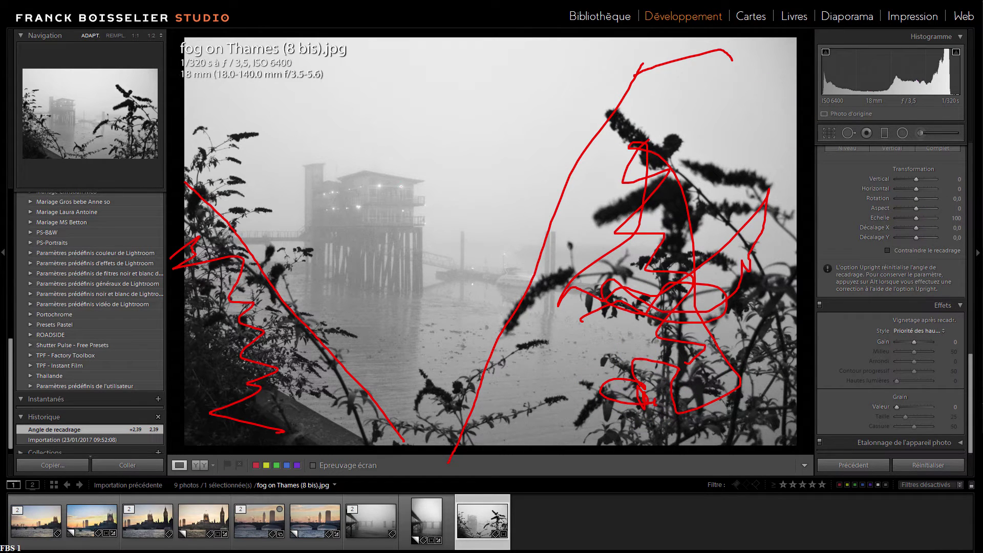
key(Escape)
Crop the photo tighter around the stilt building at the original aspect ratio, keeping dark plants on both sides as a frame
click(828, 134)
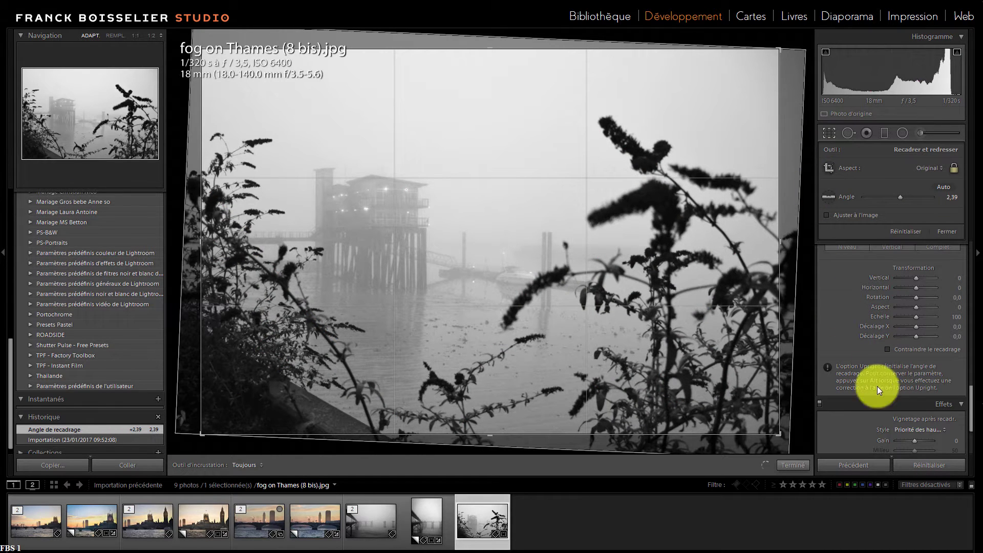
drag(778, 435, 740, 421)
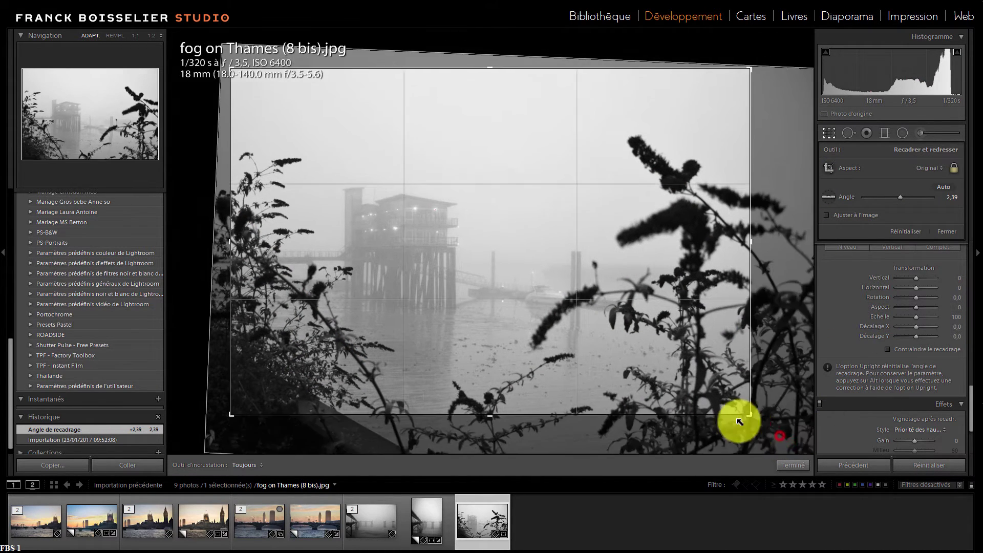
drag(575, 335, 558, 279)
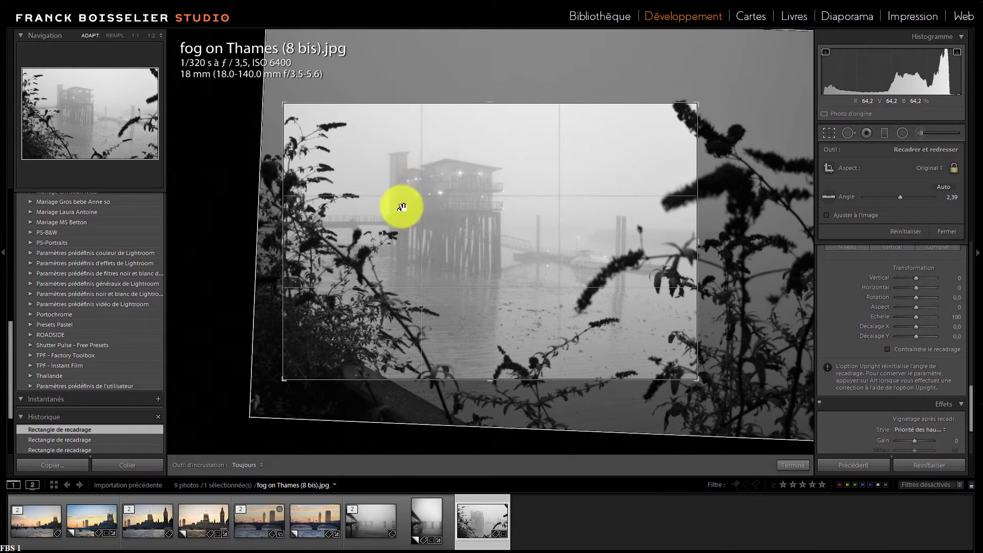
drag(466, 235, 465, 241)
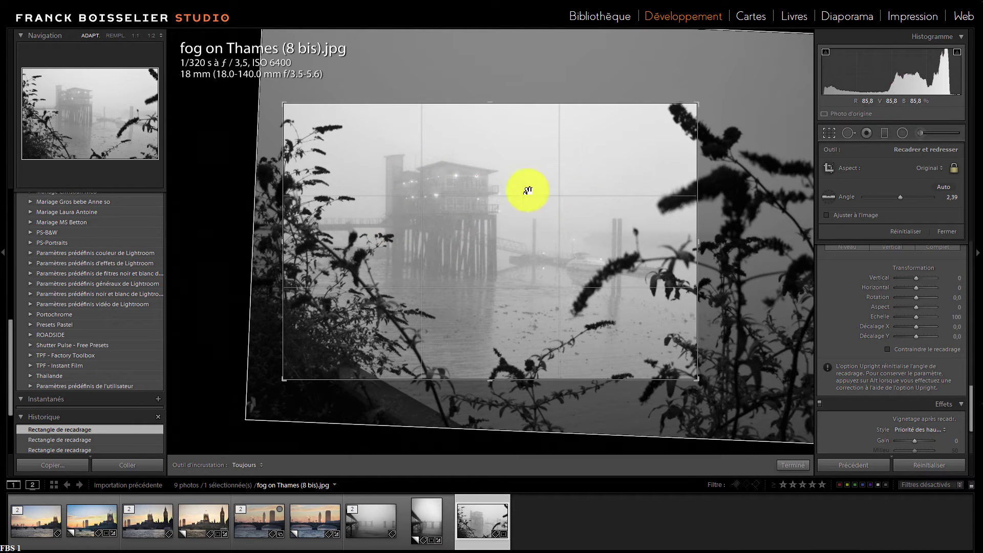
drag(450, 307, 450, 298)
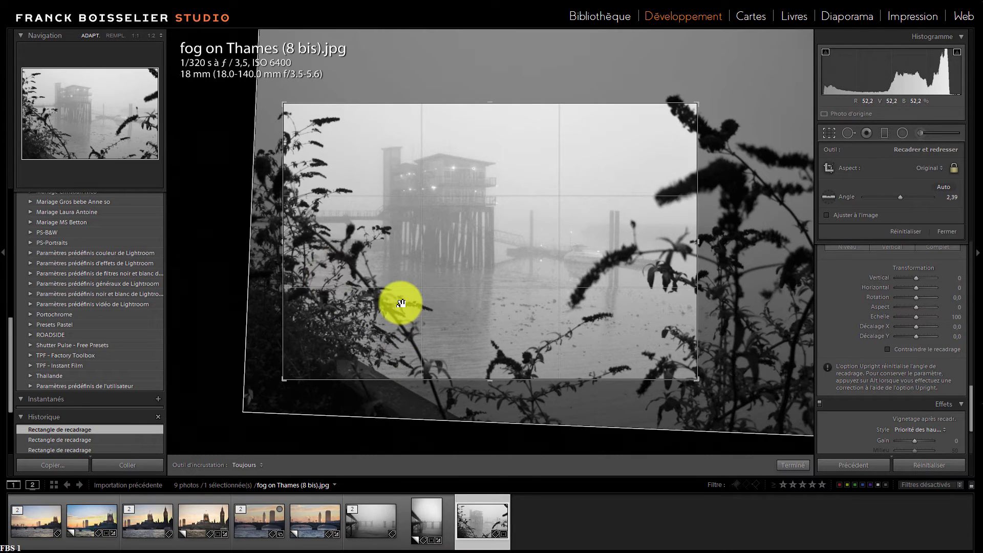
mouse_move(401, 303)
mouse_down()
mouse_move(397, 315)
mouse_move(389, 310)
mouse_up()
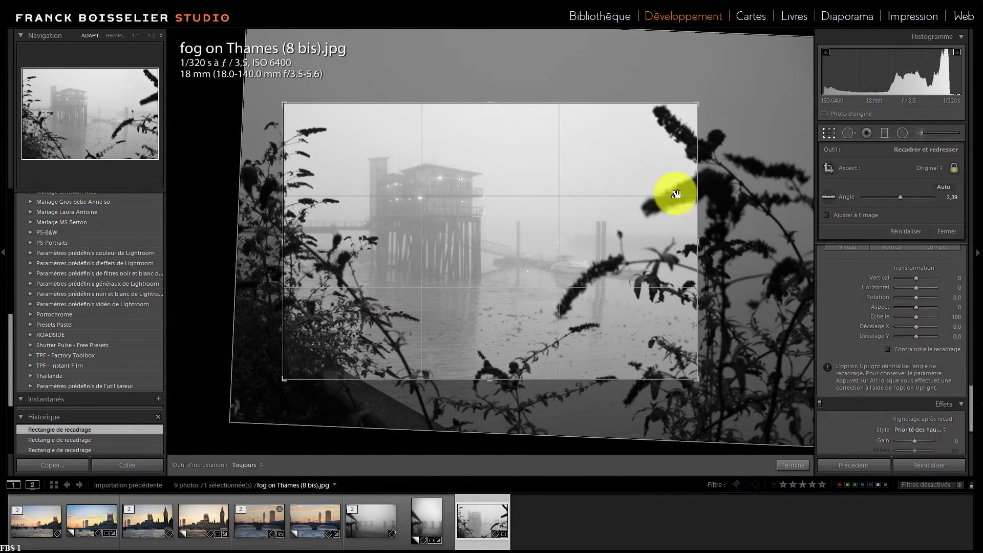
drag(681, 290, 678, 292)
mouse_move(697, 379)
mouse_down()
mouse_move(716, 392)
mouse_move(706, 384)
mouse_up()
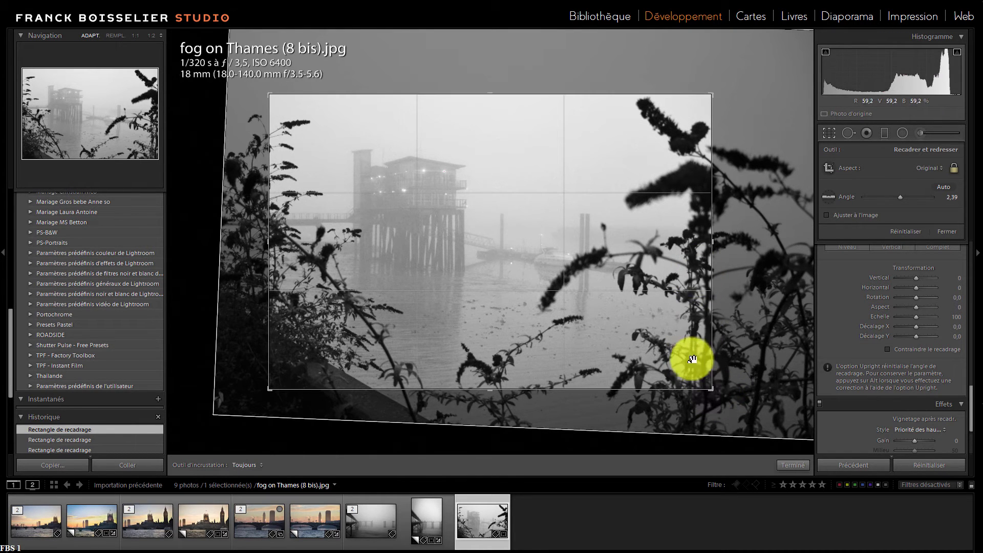
click(950, 233)
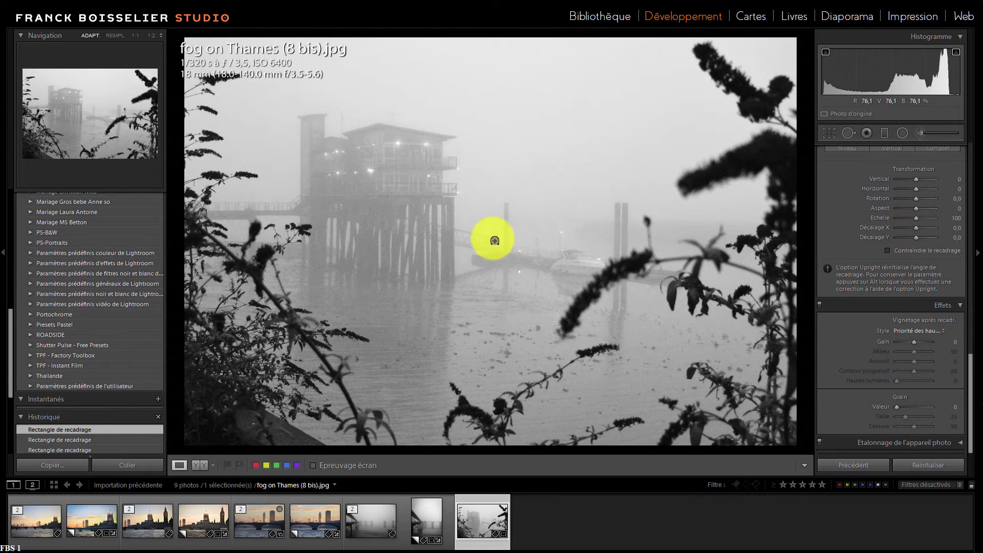
Set the basic adjustments to contrast +71, highlights −23 and clarity +36
scroll(871, 275, up, 5)
scroll(871, 275, up, 8)
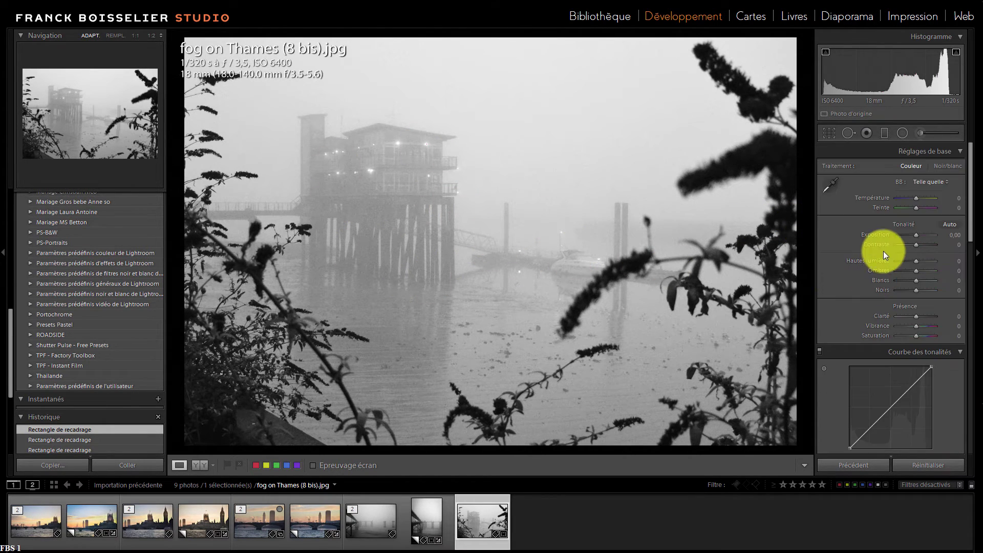
drag(922, 242, 911, 262)
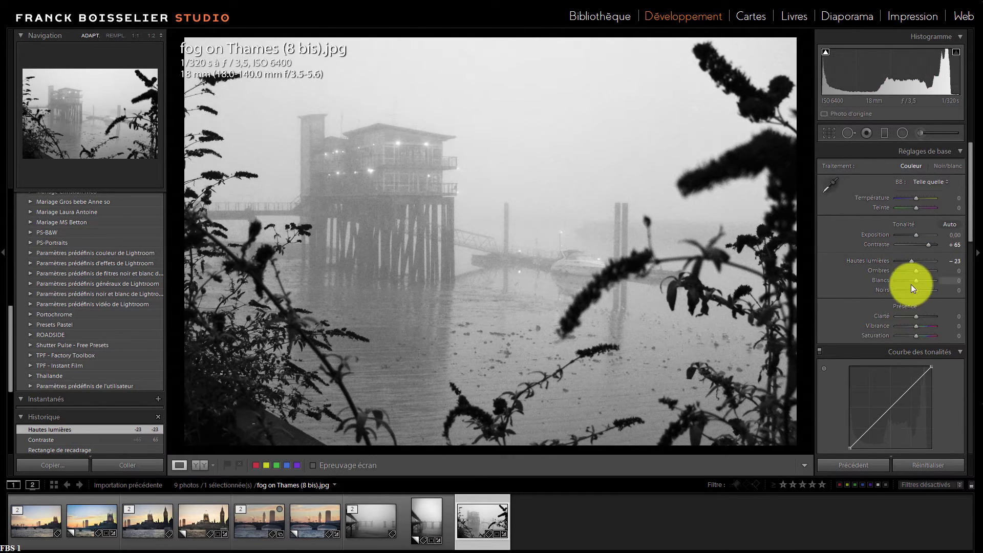
drag(916, 316, 925, 316)
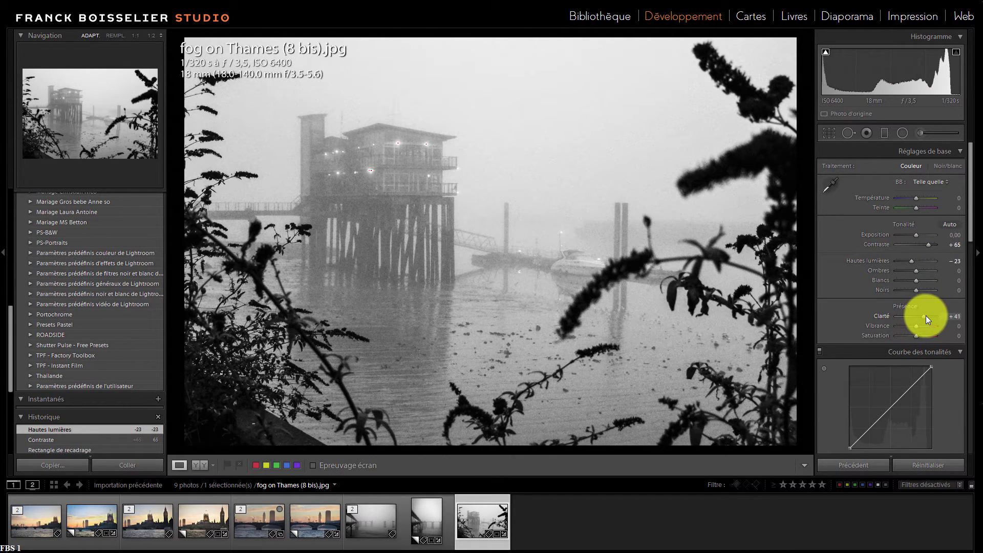
drag(922, 315, 926, 316)
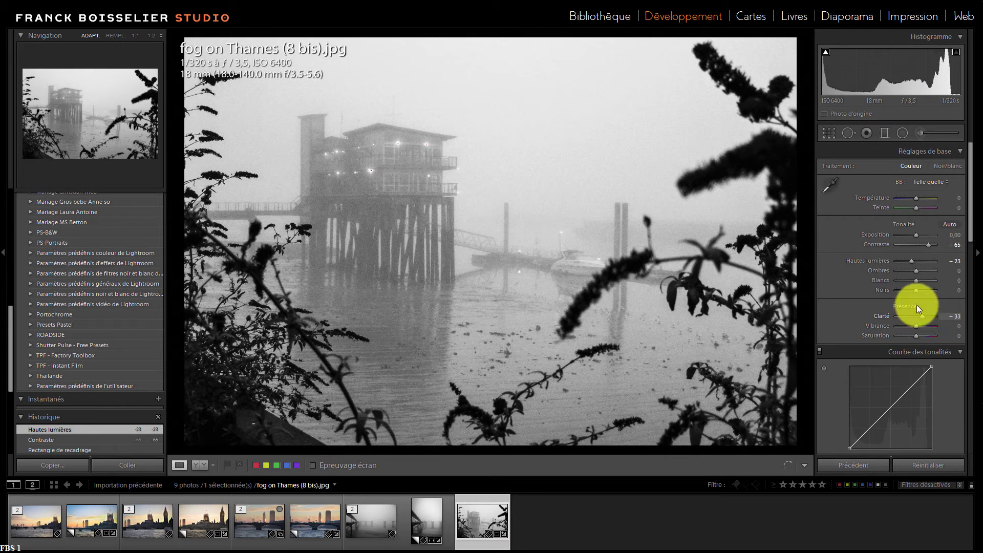
drag(929, 245, 929, 245)
Shape the RGB point curve into a gentle S with lowered shadows and raised highlights, and set the blacks to +33
scroll(830, 274, down, 3)
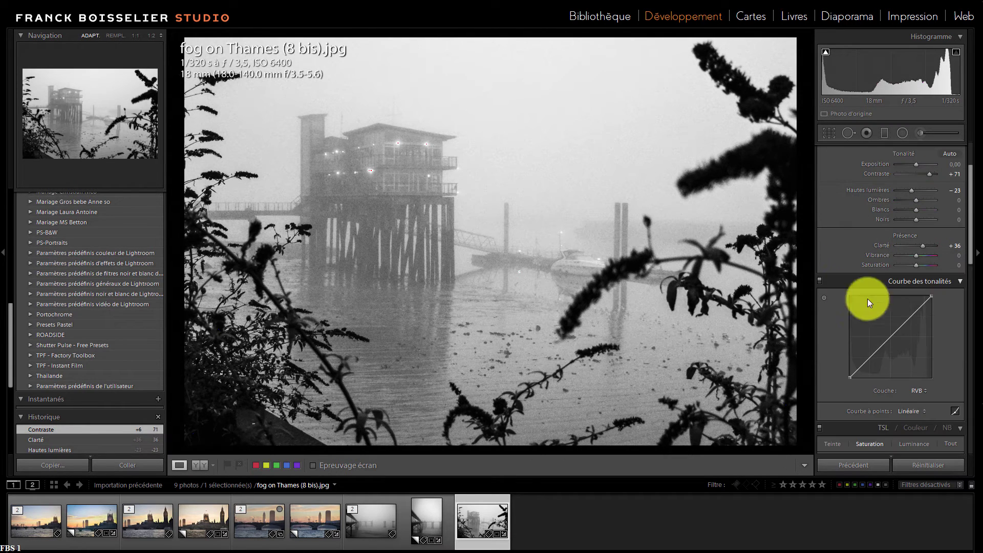
drag(872, 353, 874, 362)
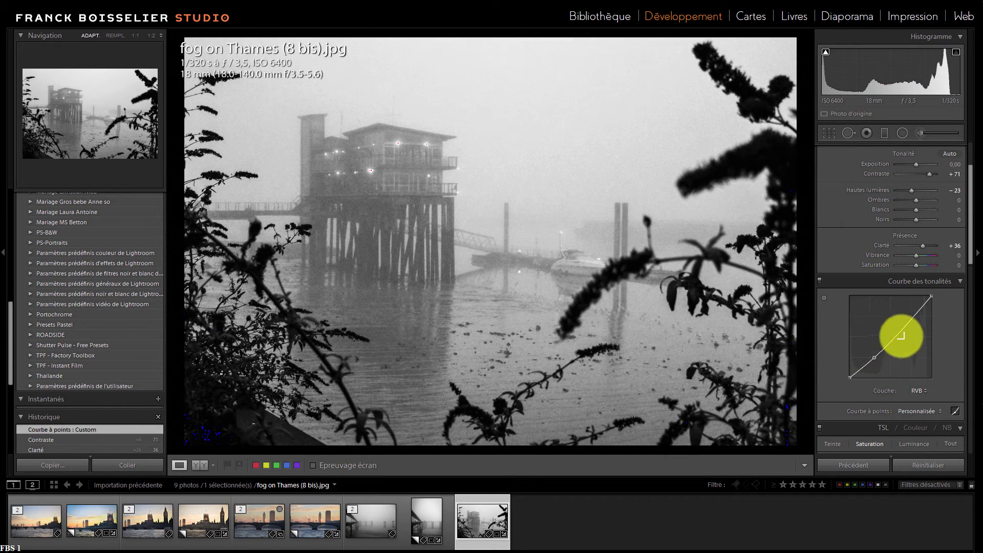
drag(906, 318, 910, 315)
drag(874, 358, 874, 360)
scroll(905, 306, up, 2)
drag(917, 291, 925, 293)
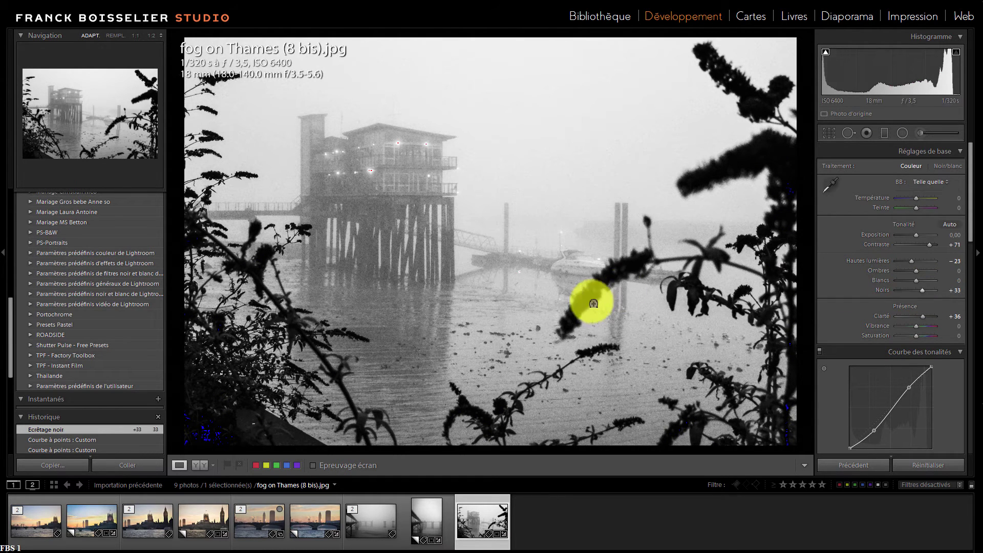
Create a virtual copy of the developed photo, and reset all development settings on the original fog on Thames (8 bis).jpg
right_click(470, 518)
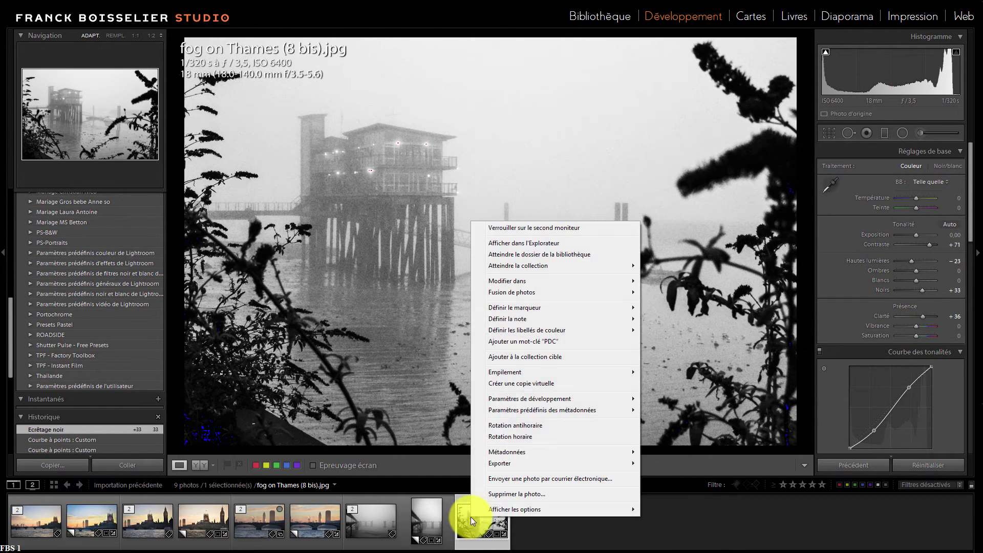
click(518, 383)
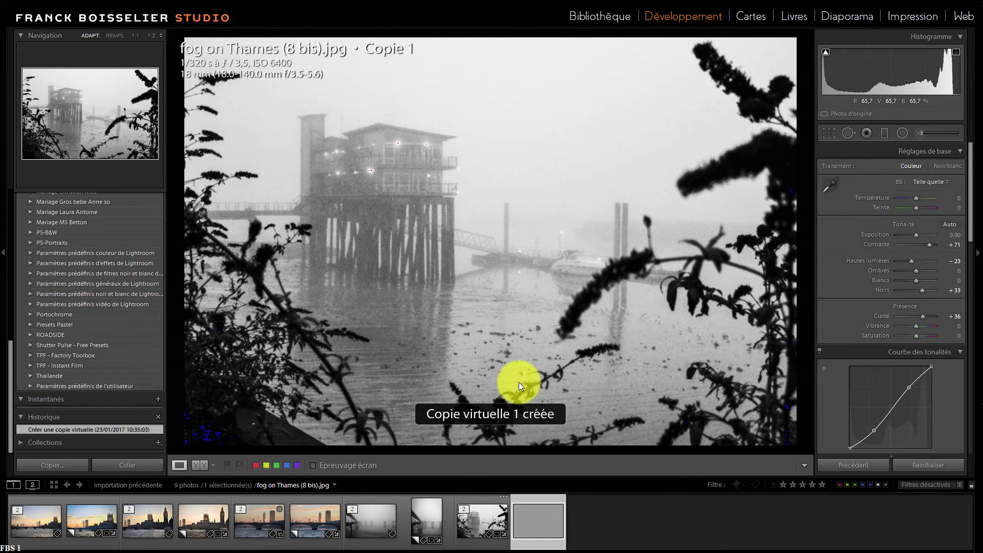
click(481, 521)
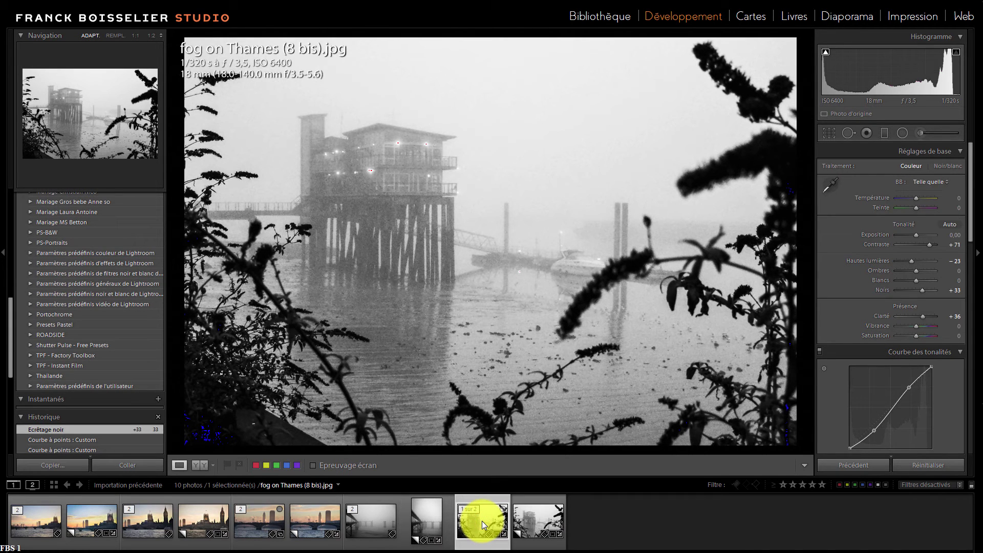
click(932, 464)
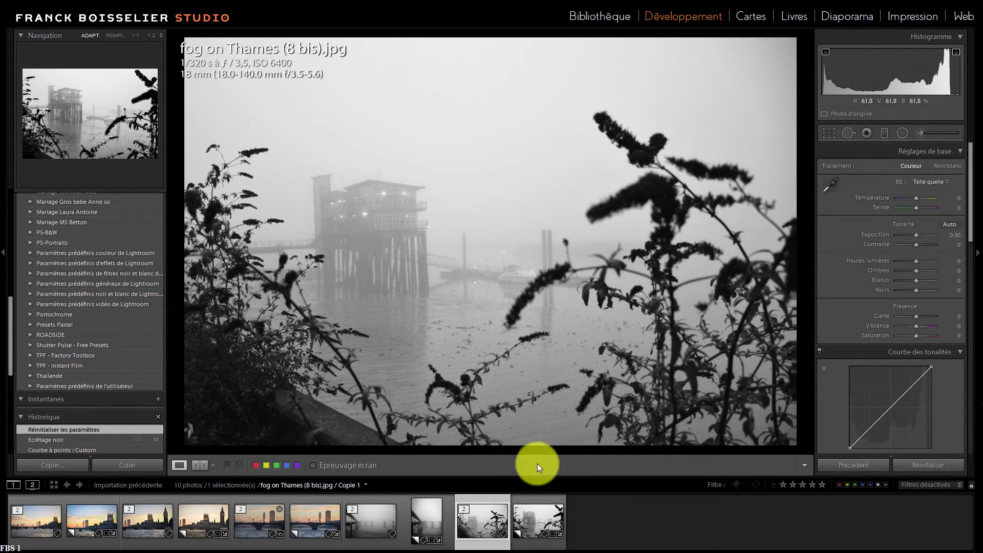
Open the virtual copy and trace its composition in red: the natural plant frame and arrows along both walkways towards the stilt building
click(538, 514)
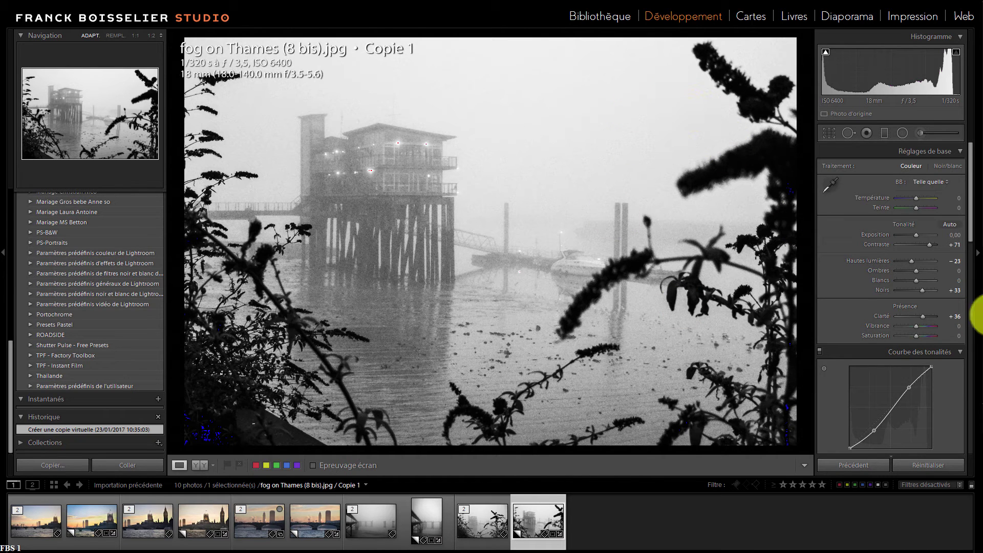
mouse_move(697, 97)
mouse_down()
mouse_move(702, 312)
mouse_move(606, 332)
mouse_move(519, 367)
mouse_move(376, 387)
mouse_move(244, 199)
mouse_move(236, 92)
mouse_up()
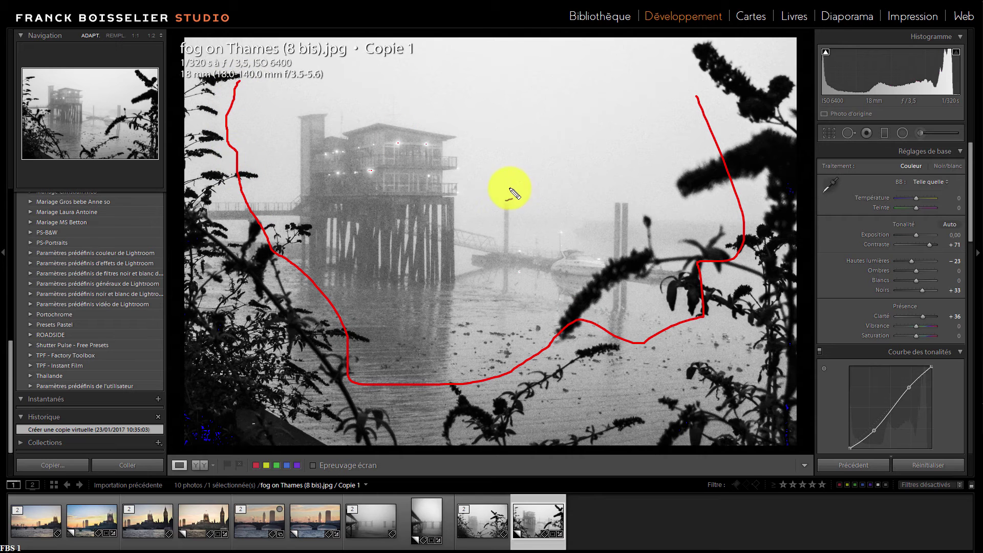
mouse_move(542, 257)
mouse_down()
mouse_move(428, 233)
mouse_move(466, 251)
mouse_up()
mouse_move(233, 210)
mouse_down()
mouse_move(279, 213)
mouse_move(277, 204)
mouse_move(299, 211)
mouse_up()
drag(275, 202, 300, 211)
drag(300, 212, 261, 220)
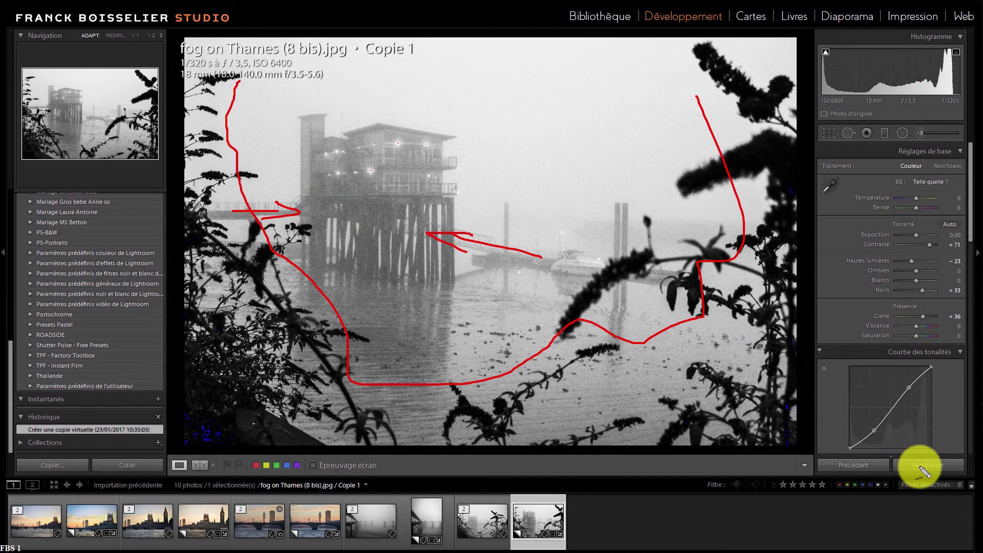
key(Escape)
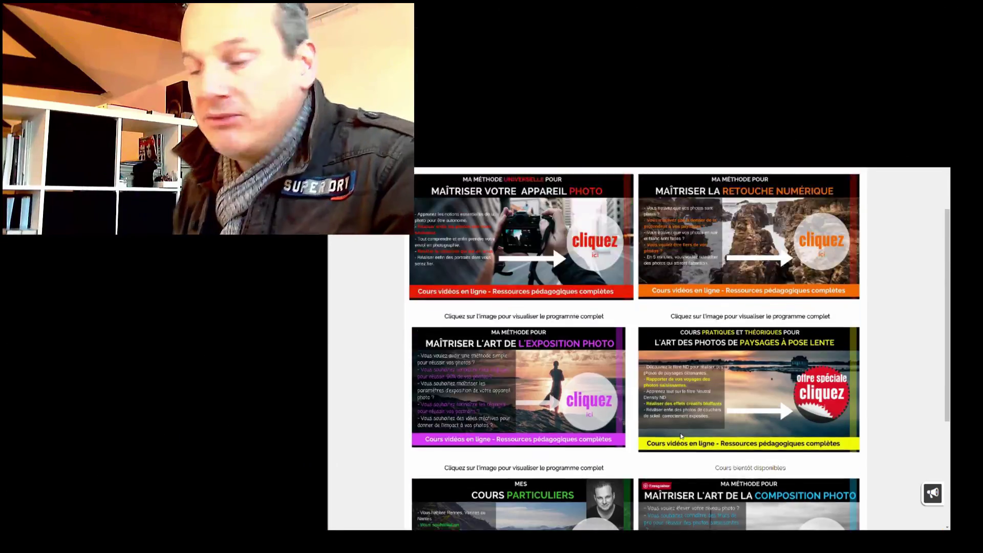
scroll(640, 311, down, 6)
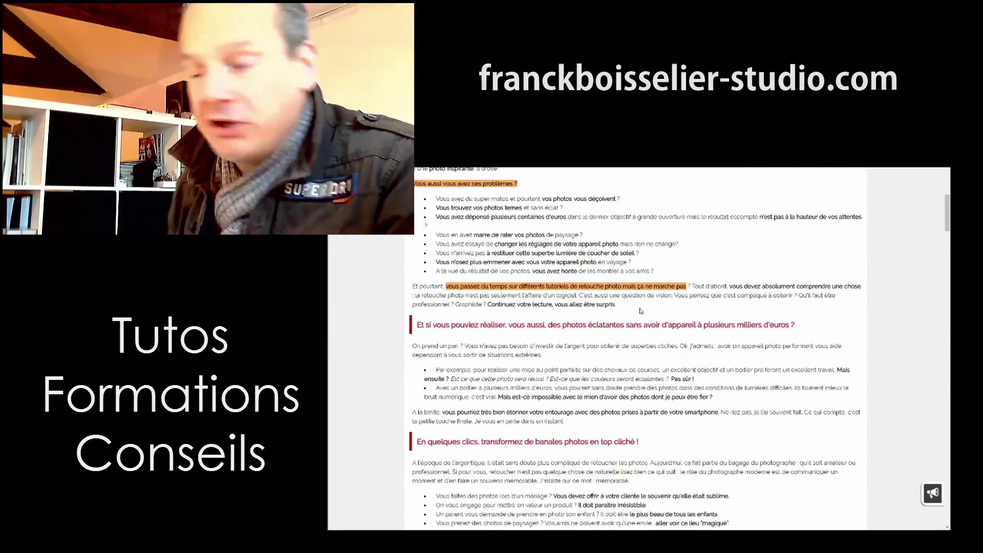